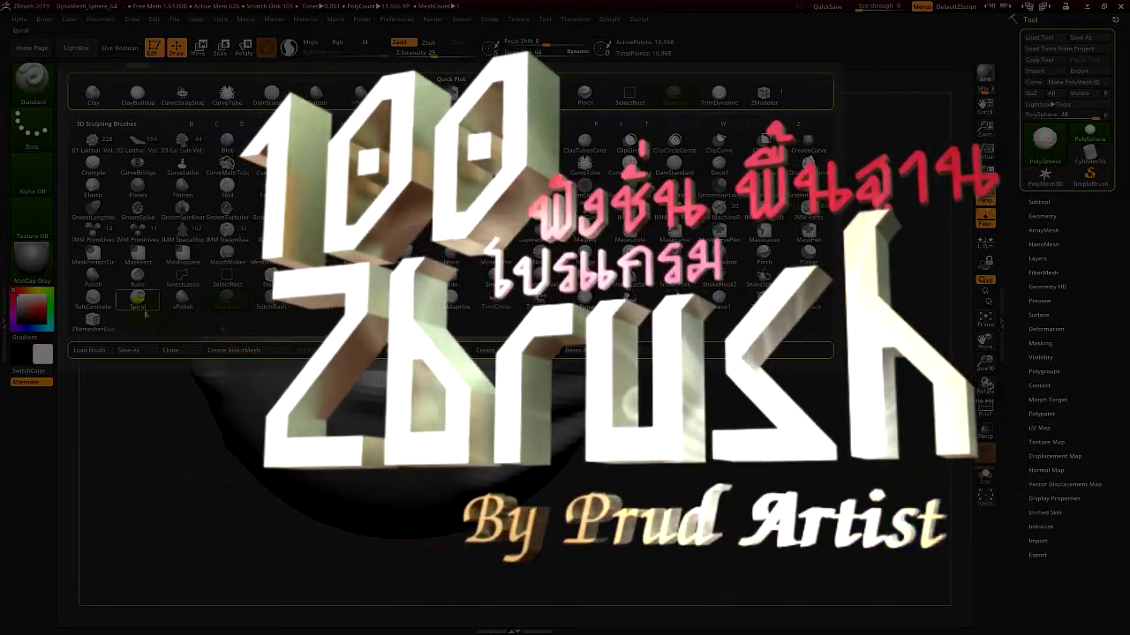
Close the Brush palette to clear the view of the canvas and right shelf
left_click(138, 300)
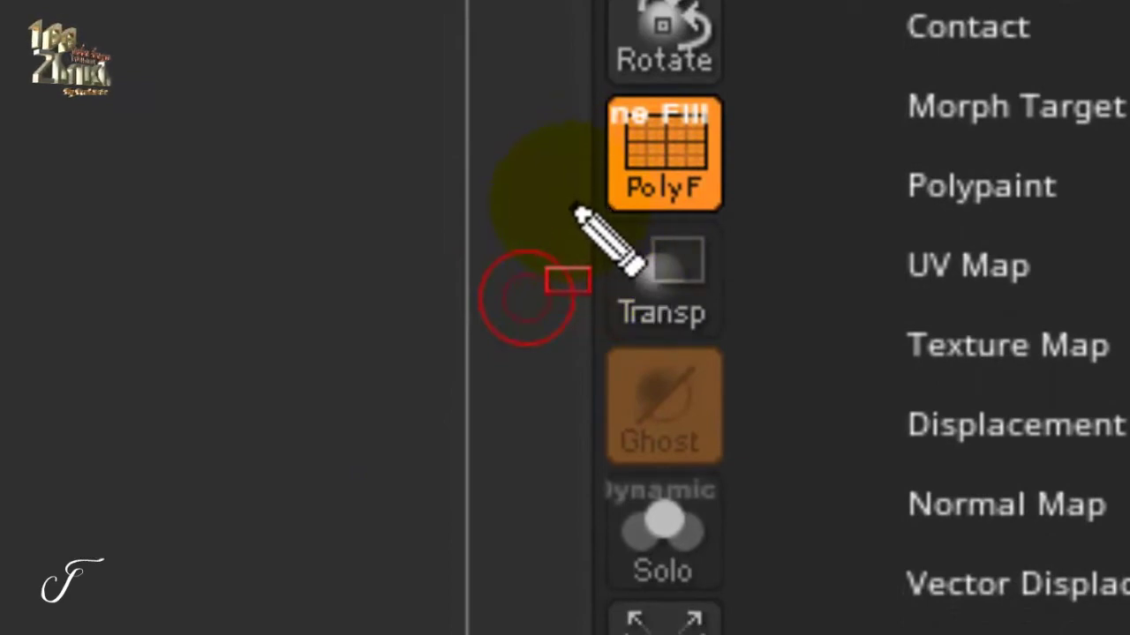
Turn on Transp so the soldier's vest, pads and boots show see-through over the body
mouse_move(551, 191)
left_mouse_down()
mouse_move(711, 446)
mouse_move(756, 491)
left_mouse_up()
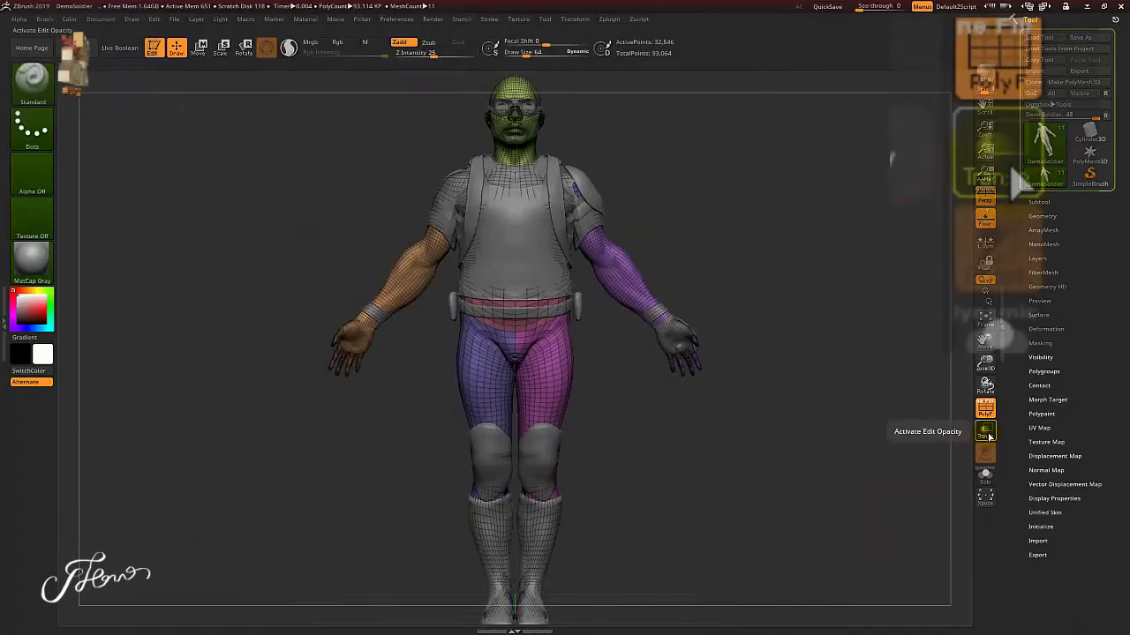
left_click(986, 432)
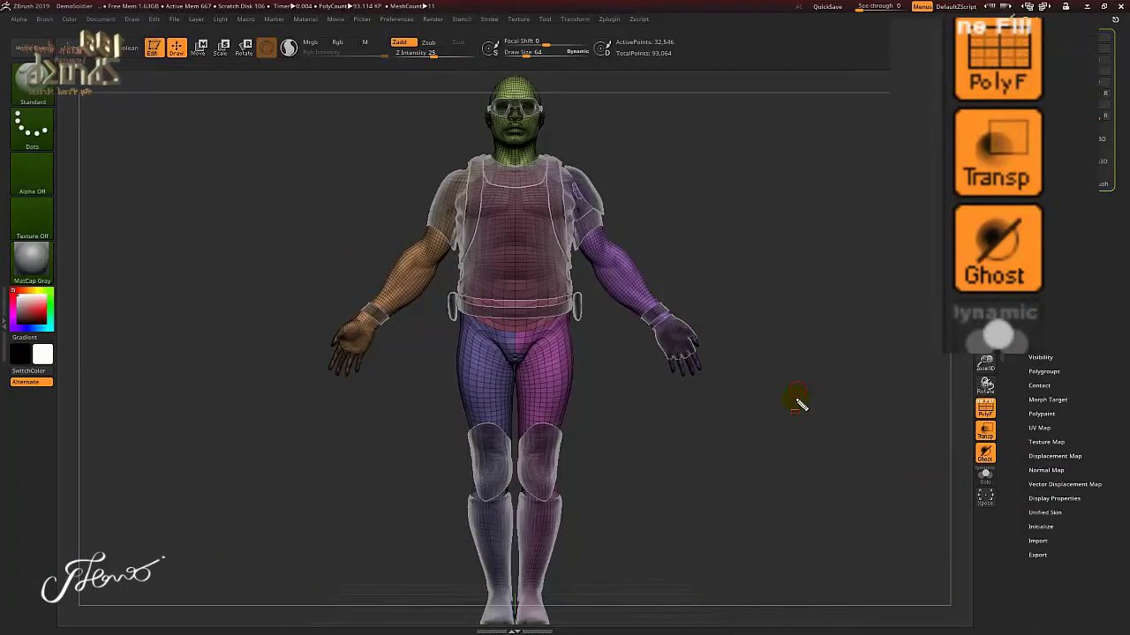
Switch Transp off so the vest, knee pads and boots display solid grey again
left_click_drag(687, 343, 590, 303)
left_click_drag(821, 430, 964, 438)
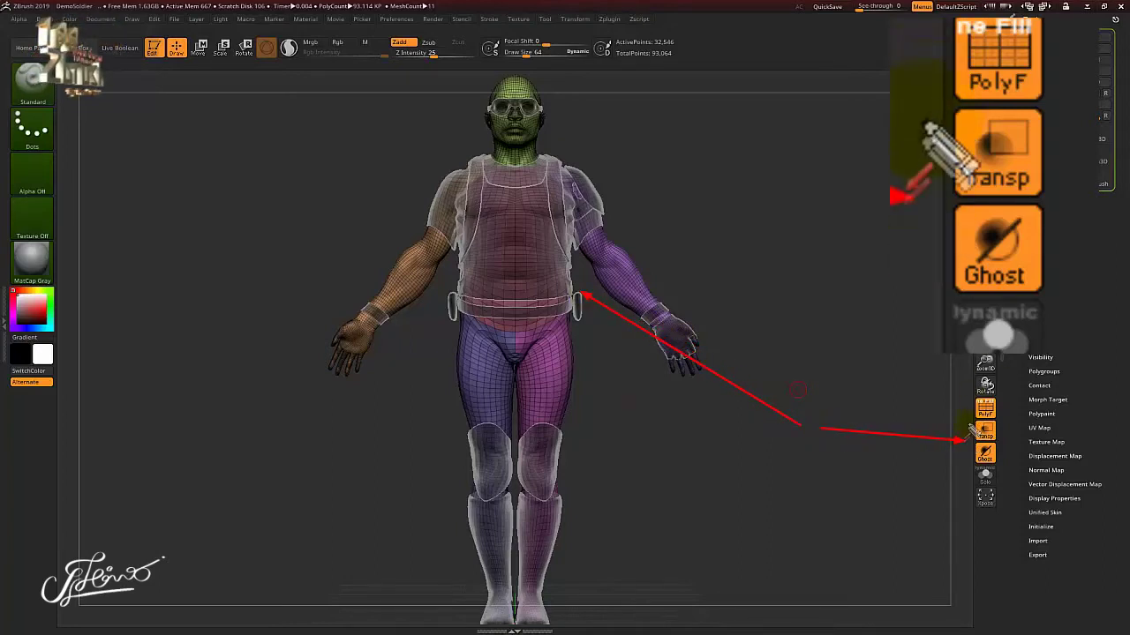
key("Escape")
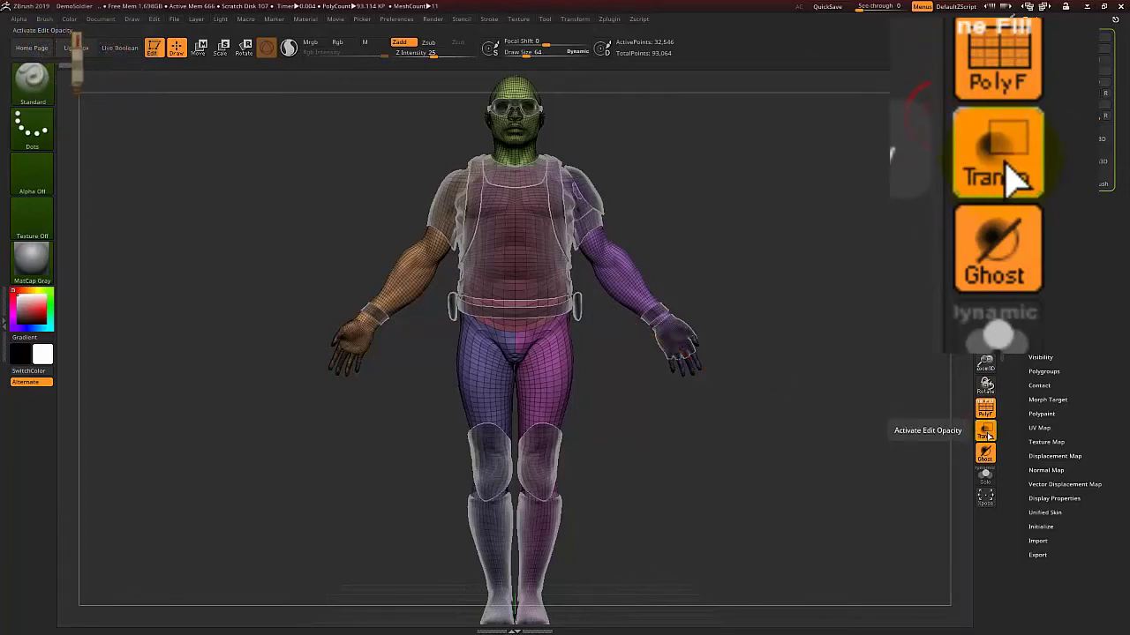
left_click(987, 431)
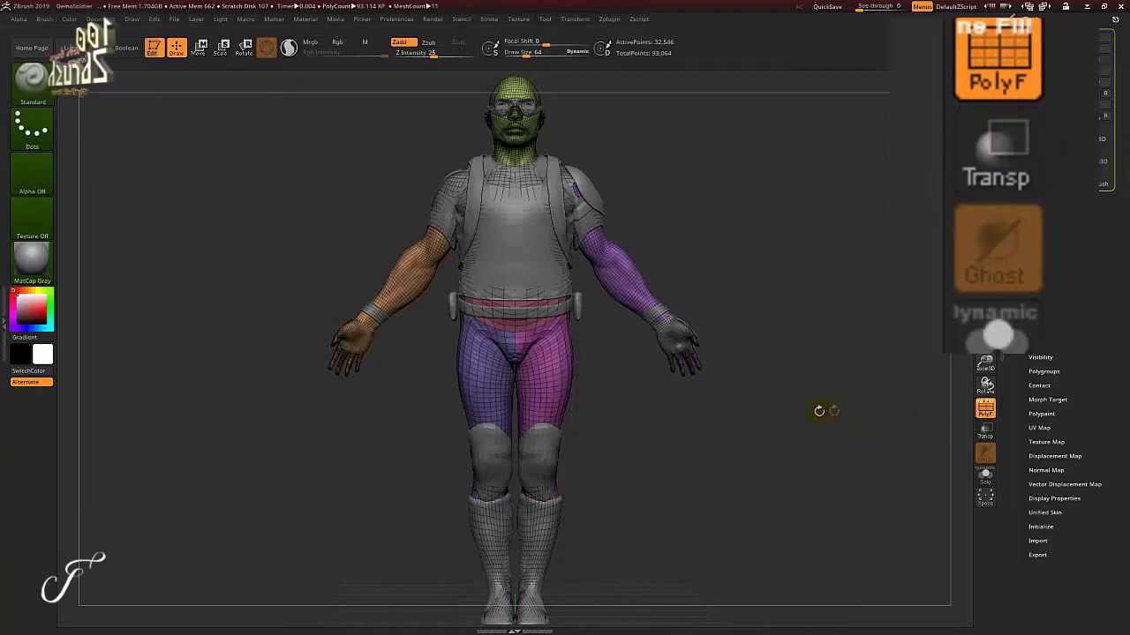
Re-enable Transp with Ghost active so the clothing appears as pale see-through shells
left_click_drag(804, 427, 553, 286)
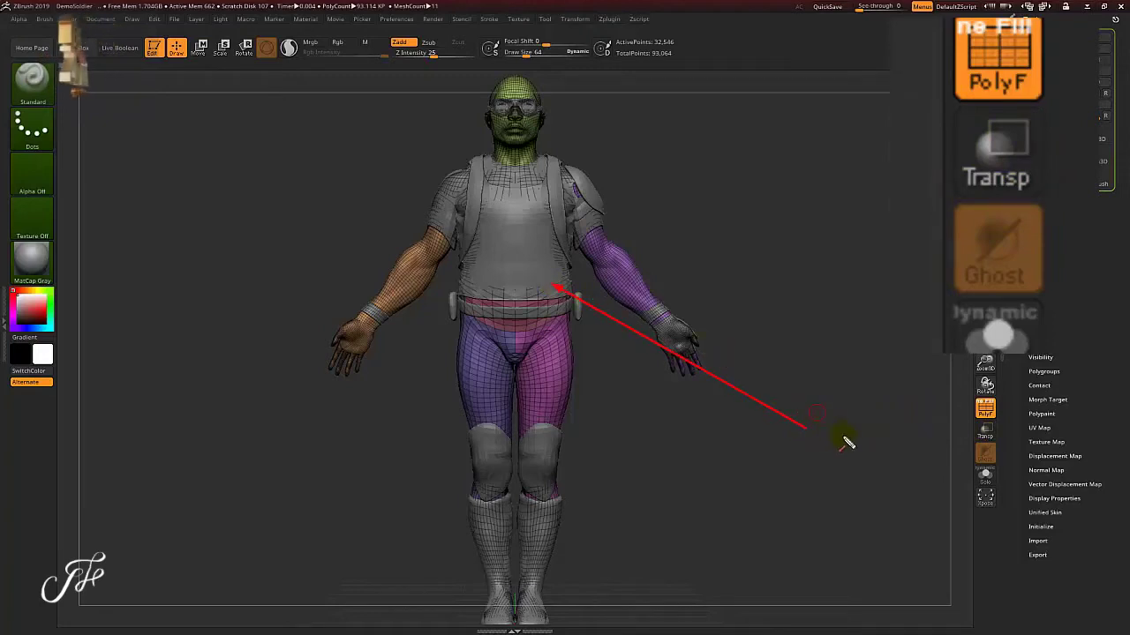
left_click_drag(832, 436, 968, 434)
left_click(985, 433)
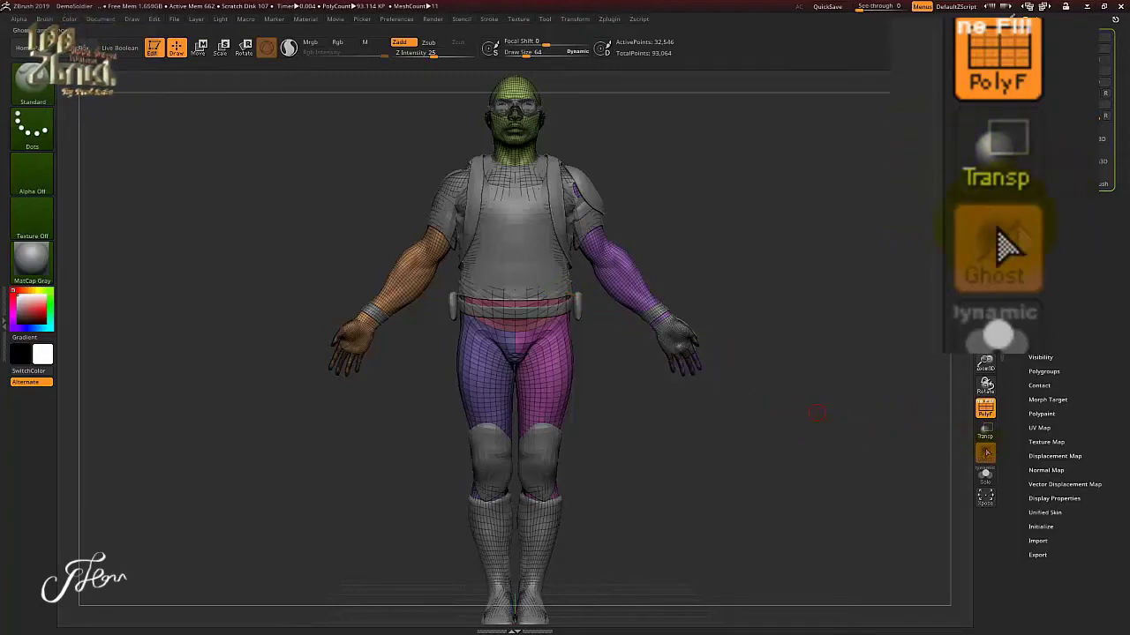
left_click(985, 433)
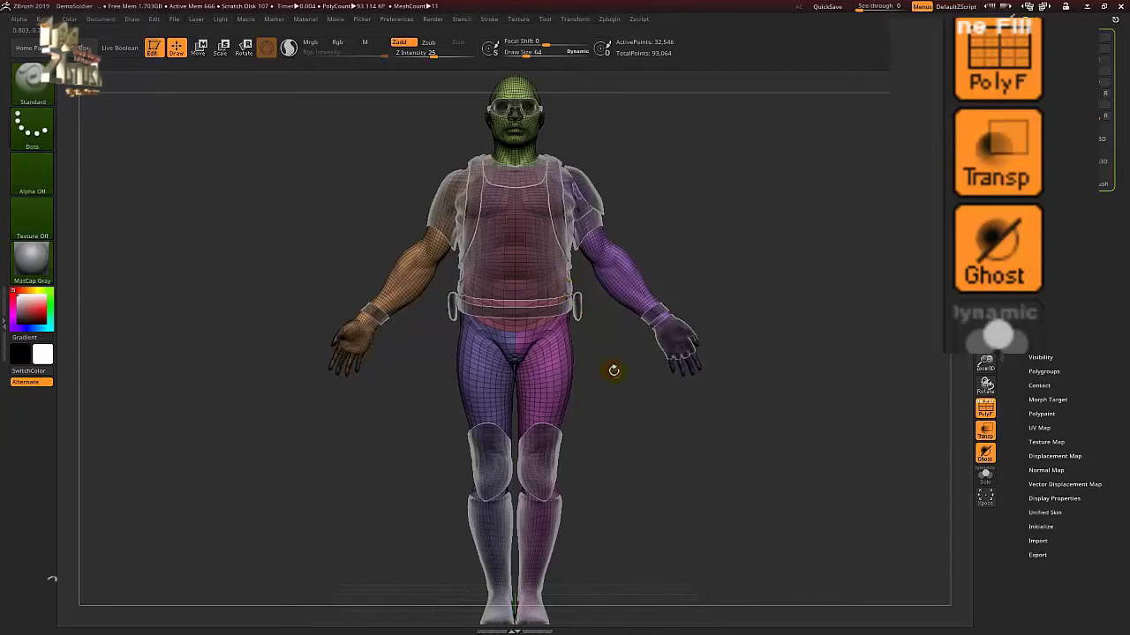
Orbit the ghosted soldier slightly away from the straight front view
mouse_move(621, 384)
left_mouse_down()
mouse_move(537, 395)
mouse_move(604, 398)
mouse_move(600, 378)
mouse_move(590, 386)
mouse_move(941, 455)
left_mouse_up()
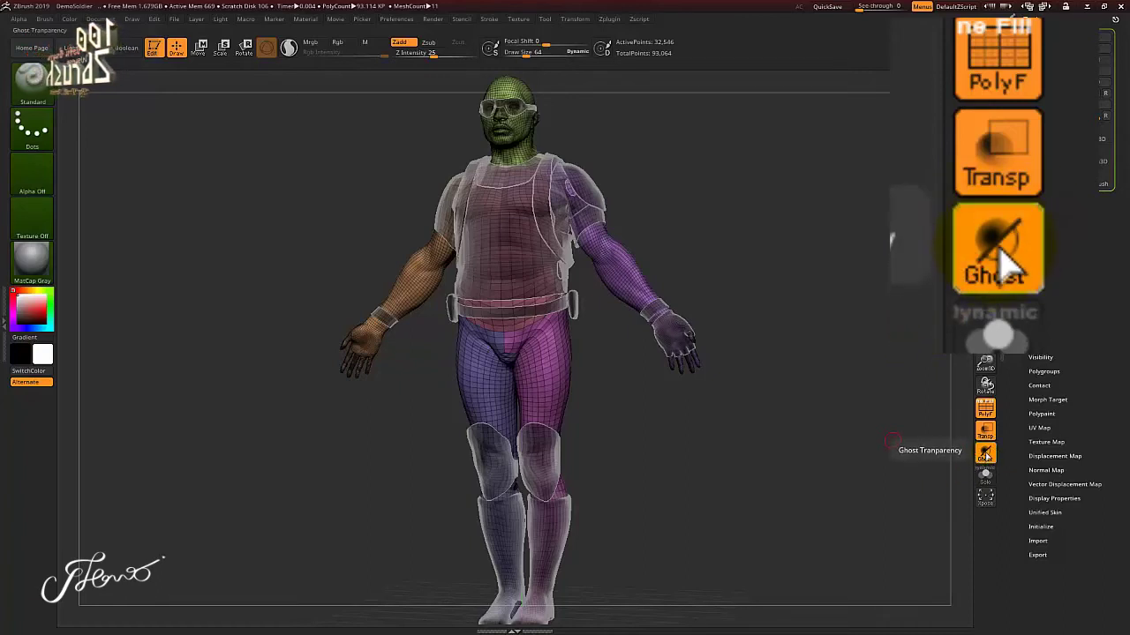
Disable Ghost and orbit in to inspect the torso with plain transparency
left_click(985, 454)
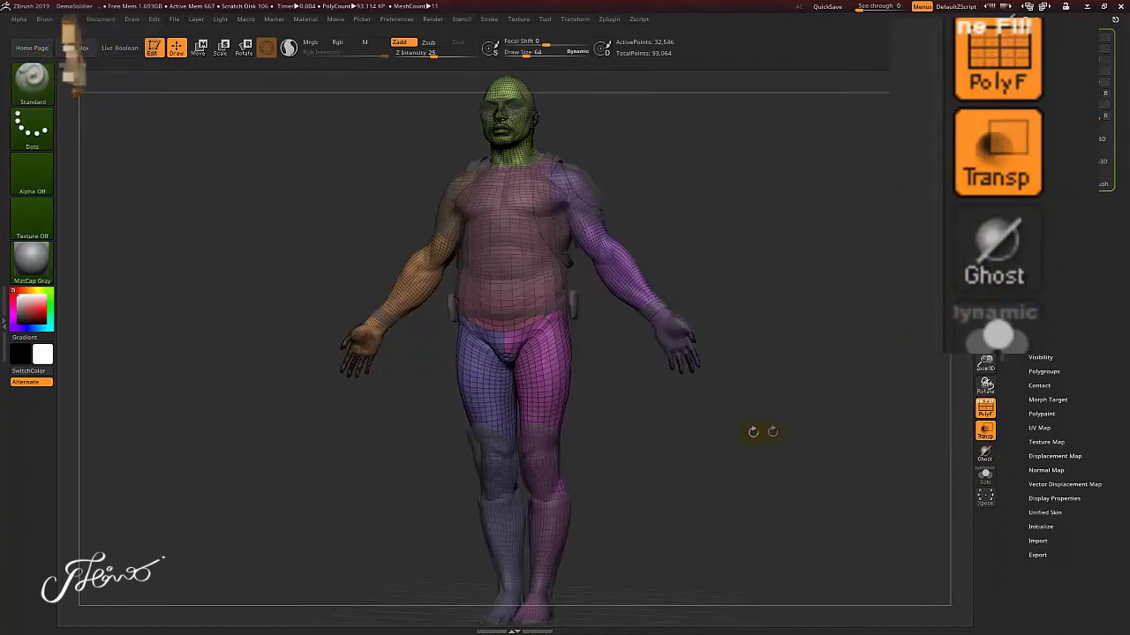
mouse_move(720, 431)
left_mouse_down()
mouse_move(741, 433)
mouse_move(582, 398)
mouse_move(605, 391)
mouse_move(618, 360)
mouse_move(575, 245)
left_mouse_up()
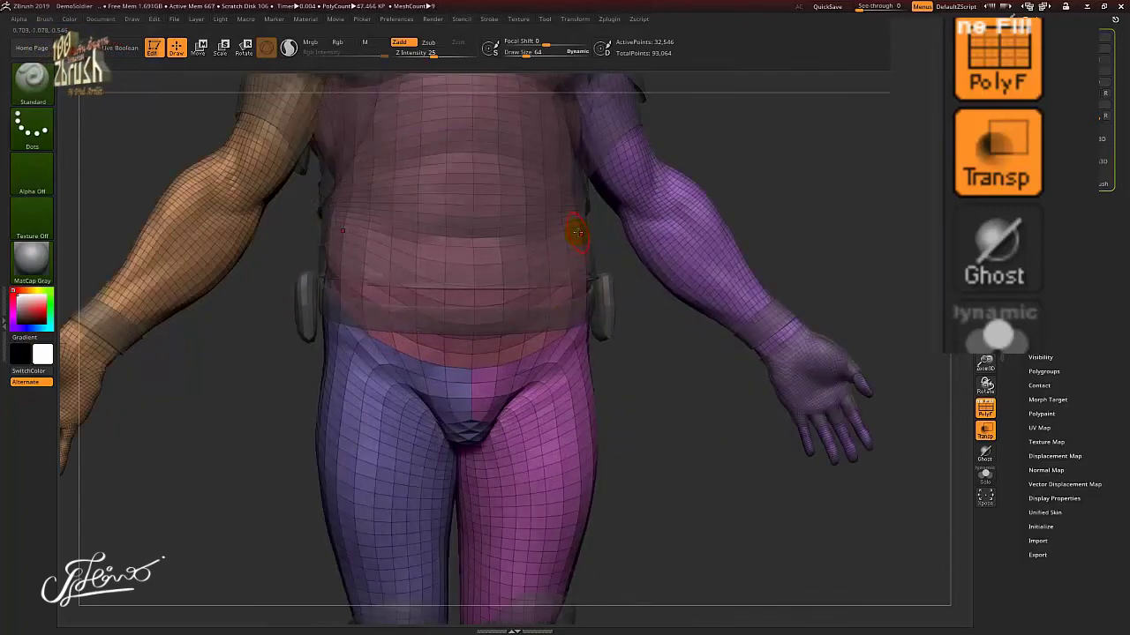
mouse_move(658, 421)
left_mouse_down()
mouse_move(668, 416)
mouse_move(661, 433)
mouse_move(674, 418)
mouse_move(671, 431)
mouse_move(623, 453)
mouse_move(713, 459)
mouse_move(676, 454)
left_mouse_up()
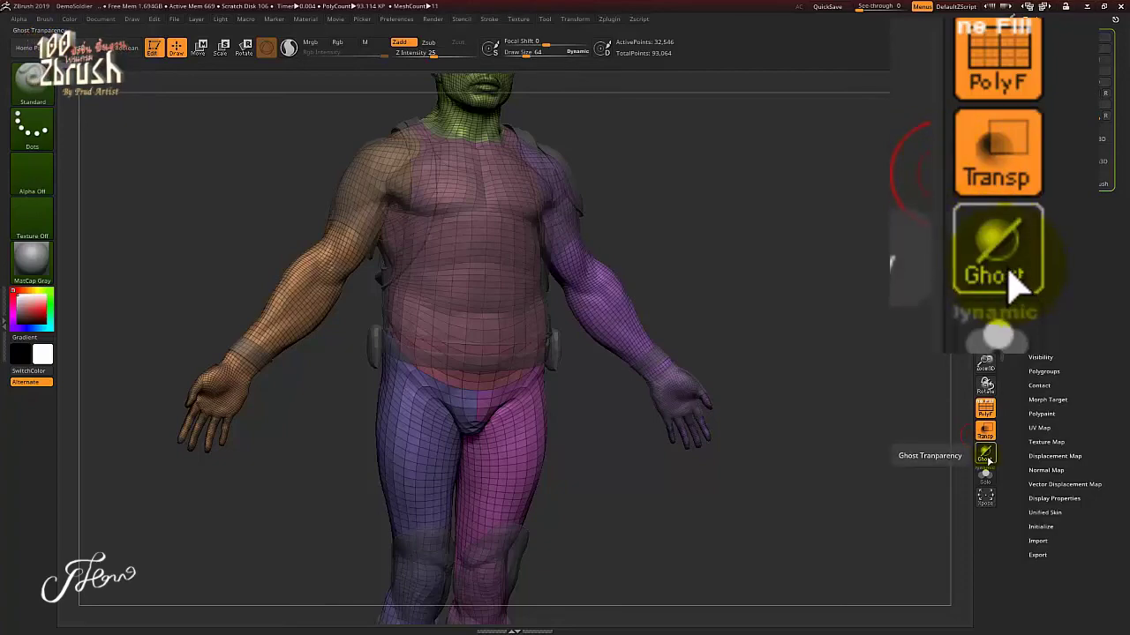
Turn Ghost back on and orbit to inspect the pale vest, arm guards and boots
left_click(987, 457)
mouse_move(872, 454)
left_mouse_down()
mouse_move(853, 461)
mouse_move(885, 447)
mouse_move(875, 449)
mouse_move(895, 423)
left_mouse_up()
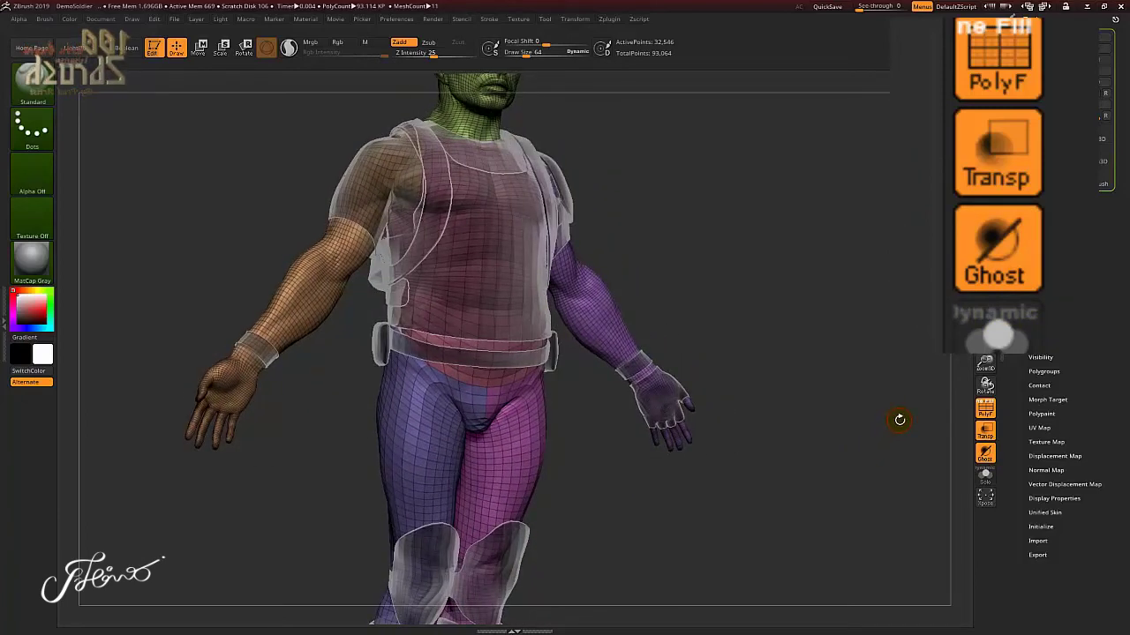